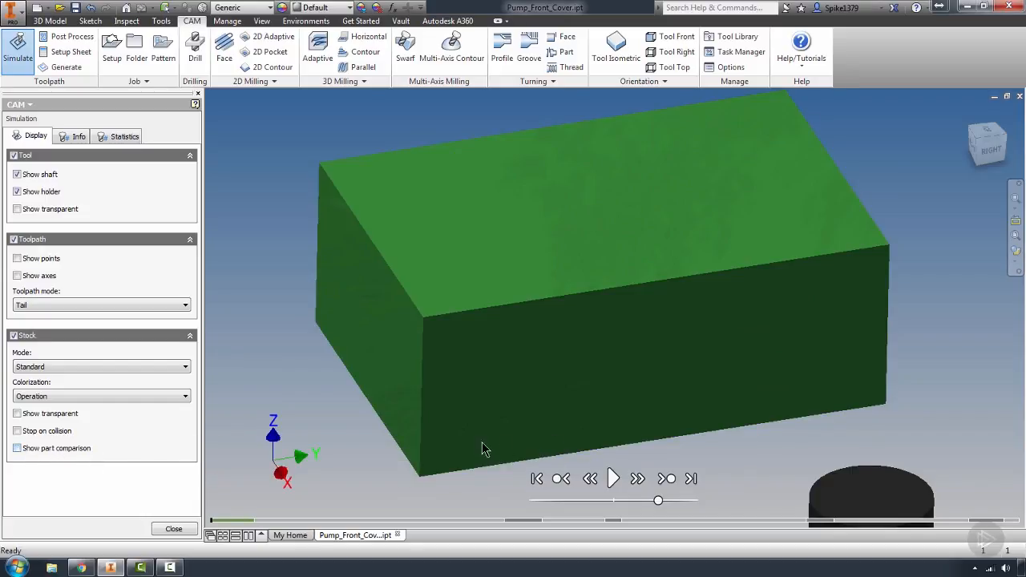
# Play the first setup's stock simulation at maximum speed to the end and orbit to the machined side
pyautogui.click(613, 479)
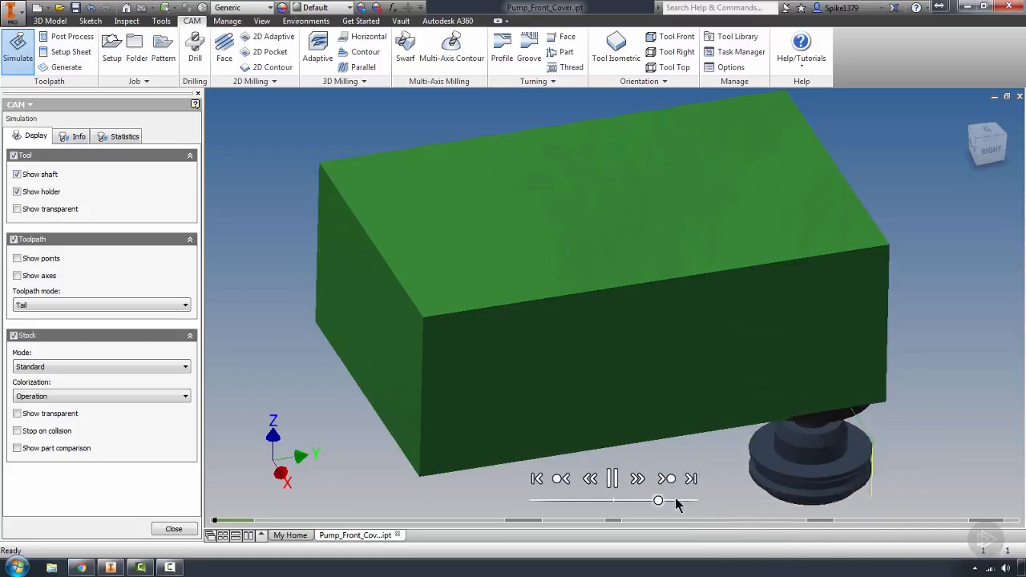
pyautogui.moveTo(657, 500); pyautogui.dragTo(698, 501)
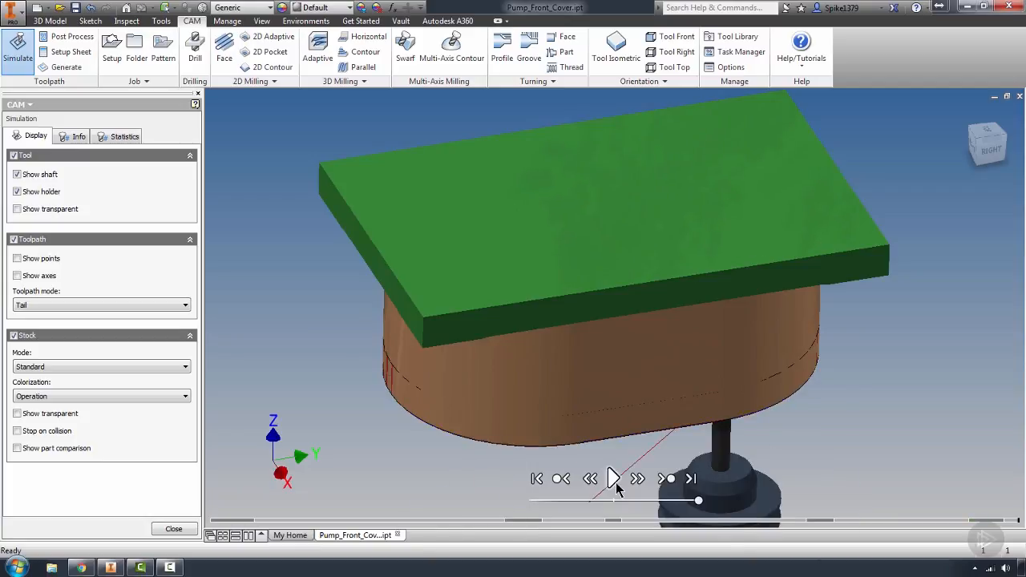
pyautogui.click(614, 478)
pyautogui.keyDown('shift'); pyautogui.moveTo(690, 378); pyautogui.dragTo(726, 262, button='middle'); pyautogui.keyUp('shift')
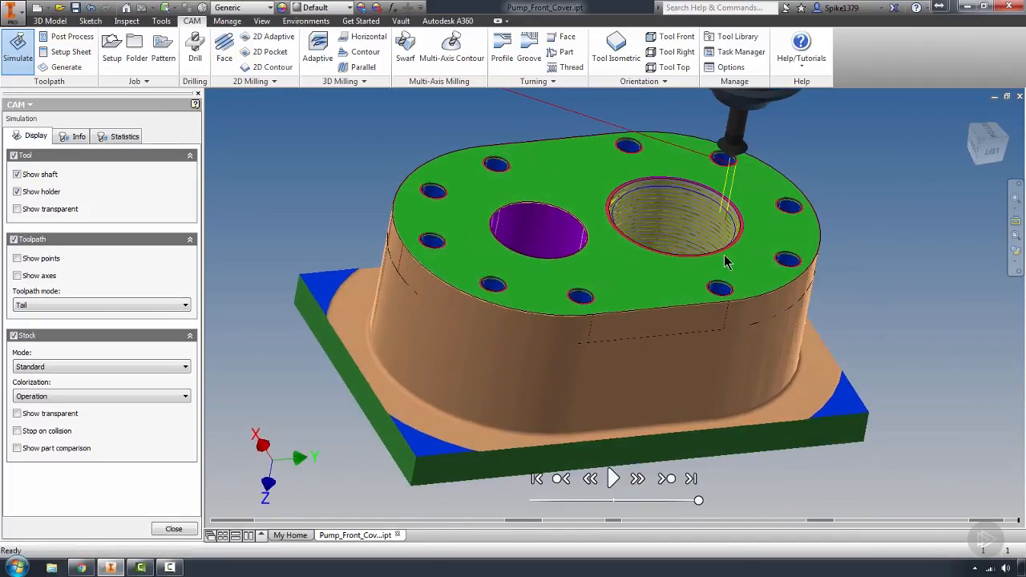
# Save the simulated stock as "OP1 stock.stl" in the Plurasight HSM Corse\Customer 1 folder
pyautogui.rightClick(856, 185)
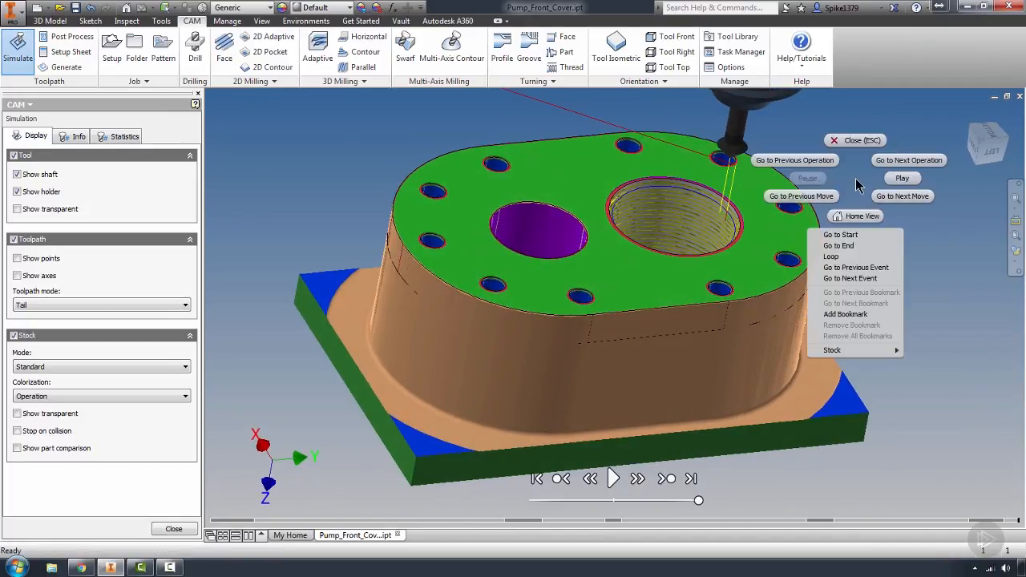
pyautogui.click(856, 353)
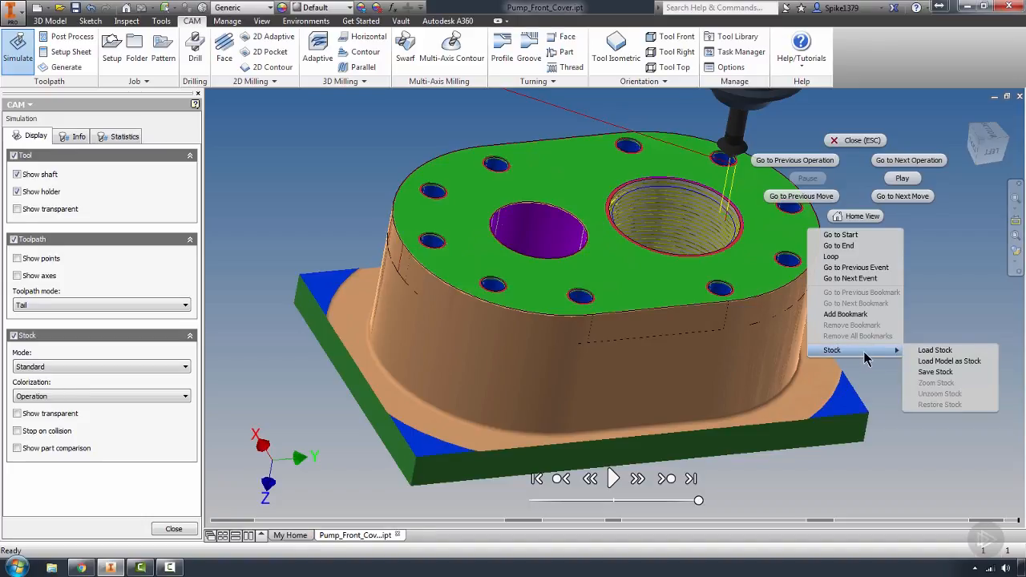
pyautogui.click(948, 374)
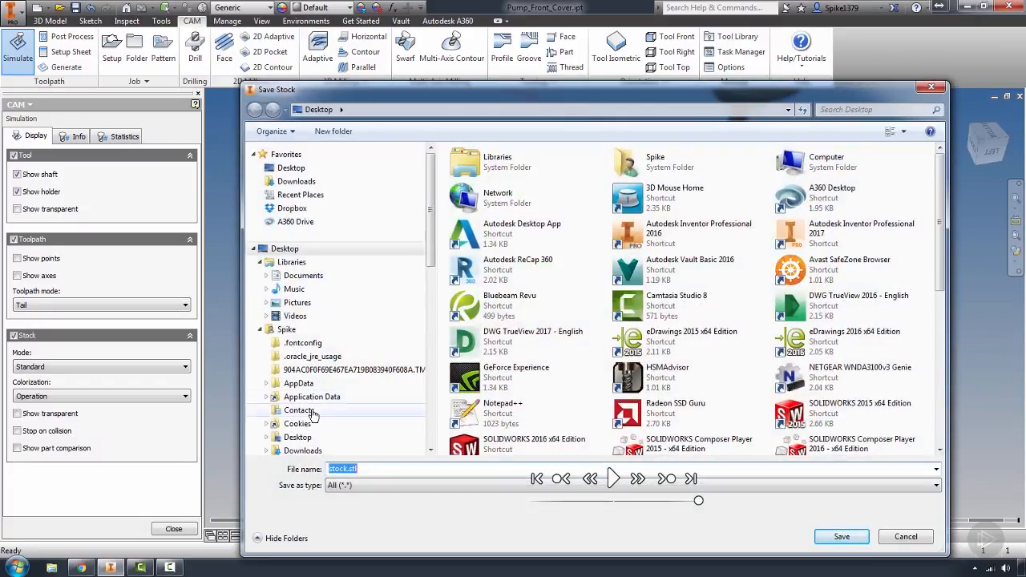
pyautogui.moveTo(430, 246)
pyautogui.mouseDown()
pyautogui.moveTo(428, 339)
pyautogui.moveTo(430, 229)
pyautogui.mouseUp()
pyautogui.click(260, 330)
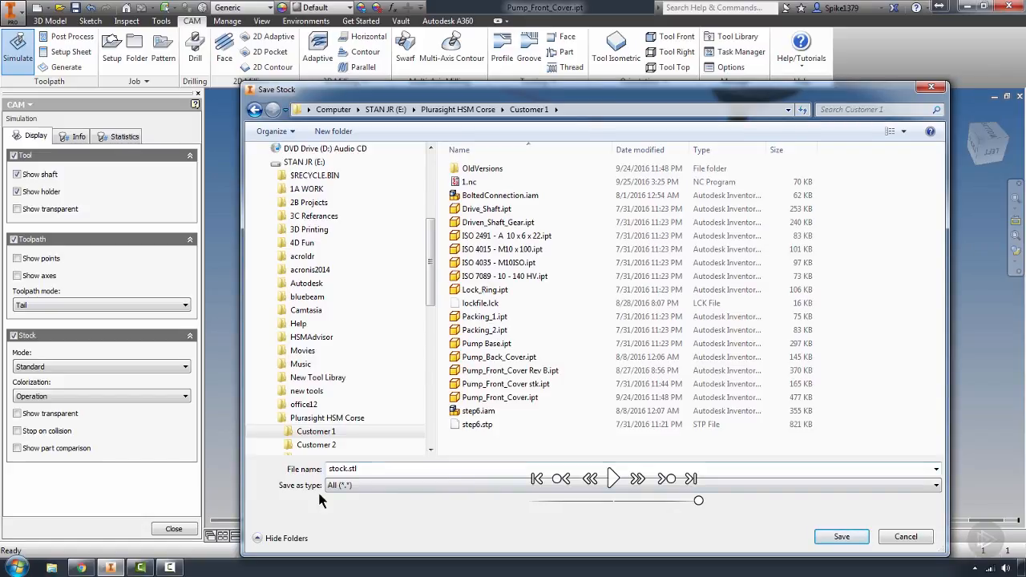
pyautogui.doubleClick(342, 469)
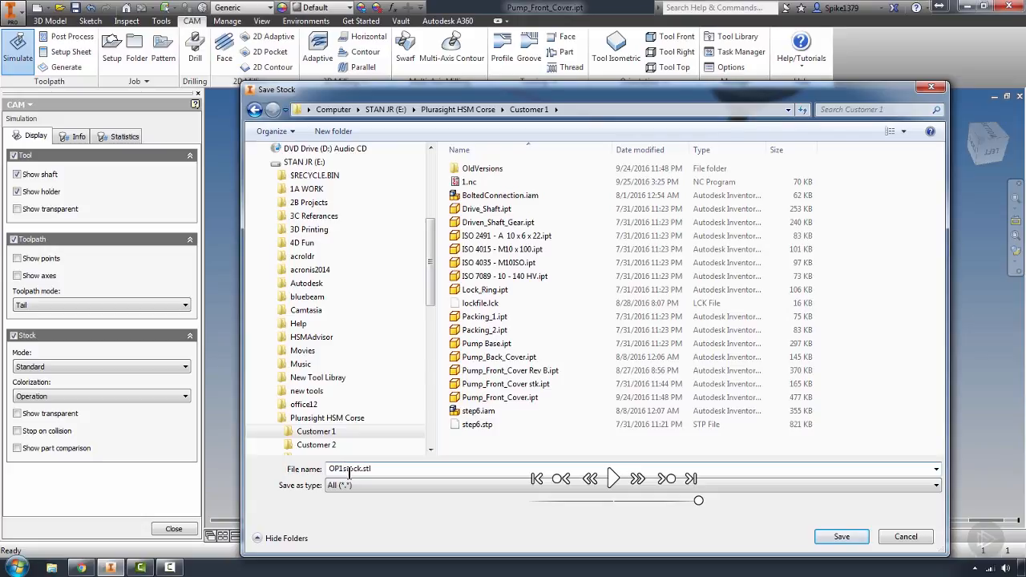
pyautogui.click(841, 537)
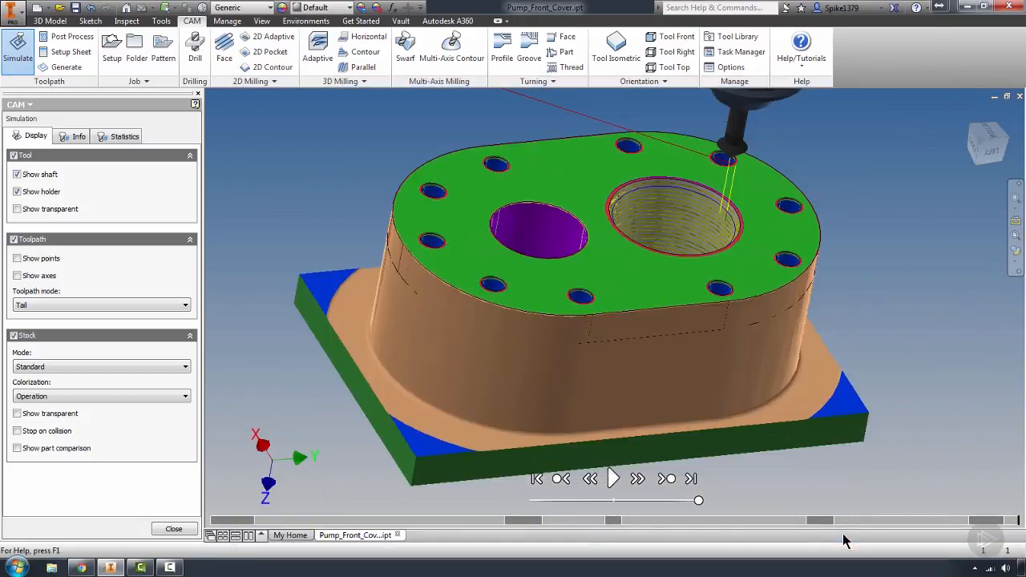
# Close the current simulation and start simulating Setup1 (2)
pyautogui.click(183, 529)
pyautogui.click(38, 255)
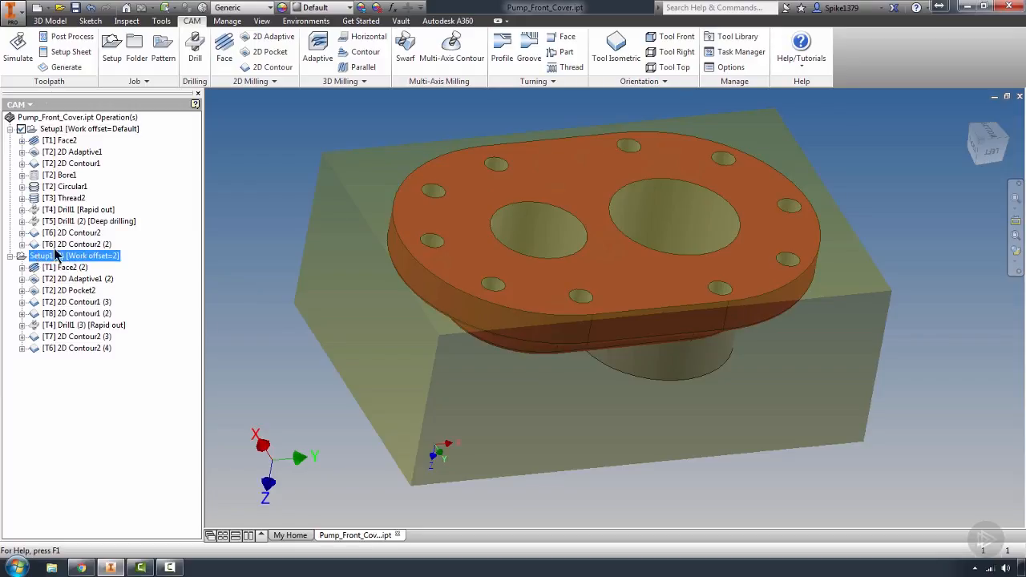
pyautogui.click(17, 53)
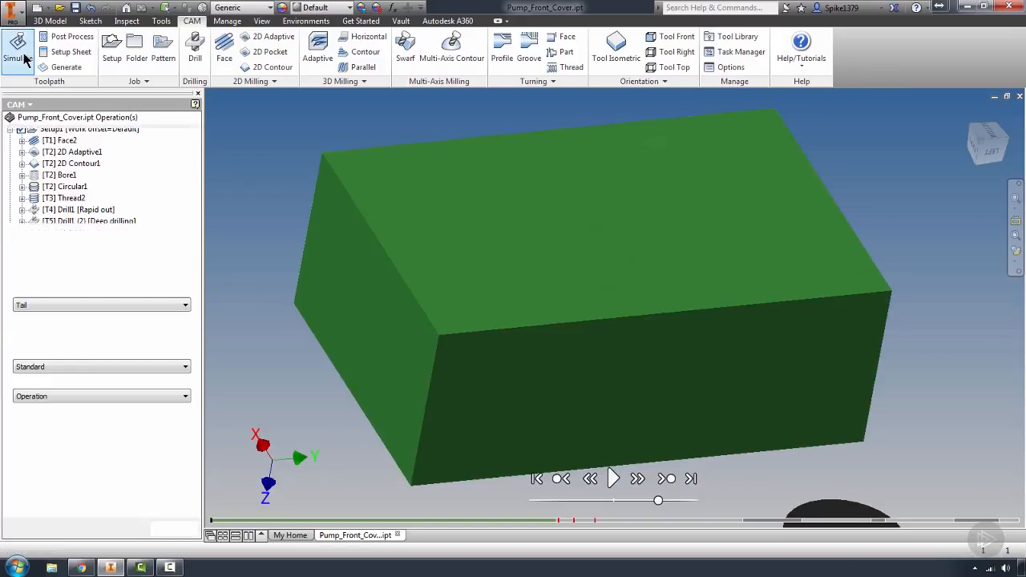
# Load "OP1 stock.stl" from the Customer 1 folder as the starting stock of the simulation
pyautogui.rightClick(903, 243)
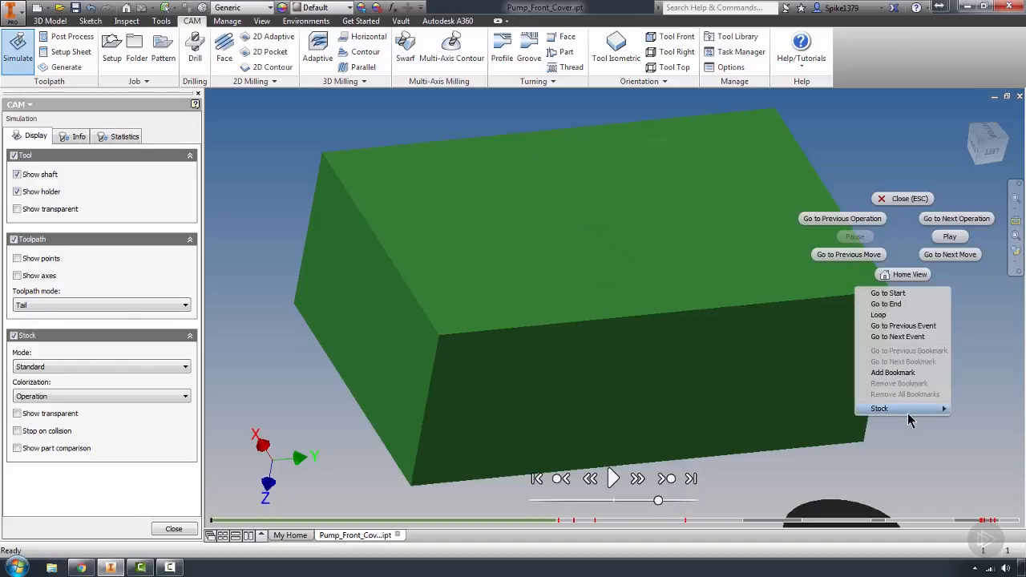
pyautogui.moveTo(911, 420)
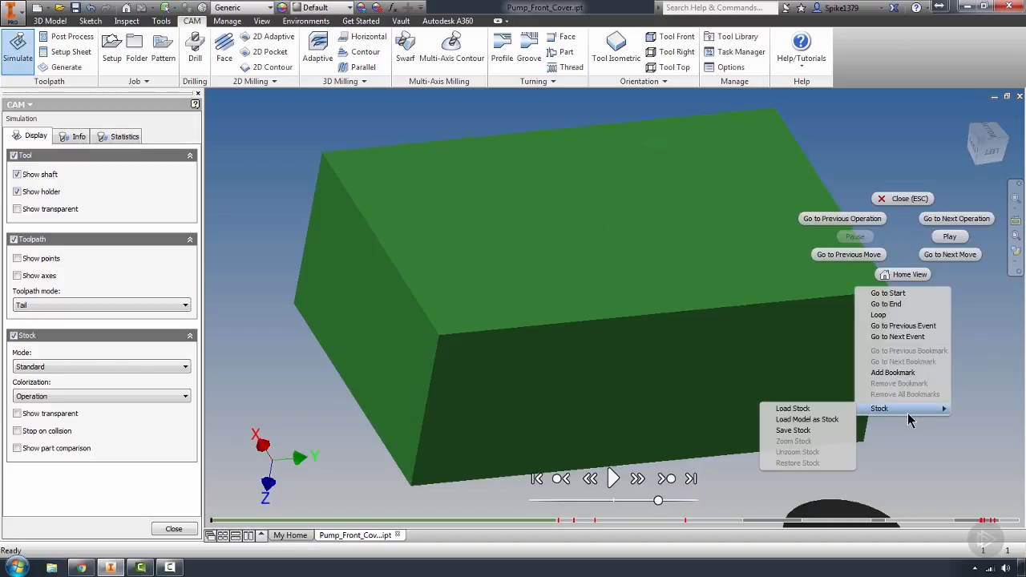
pyautogui.click(793, 410)
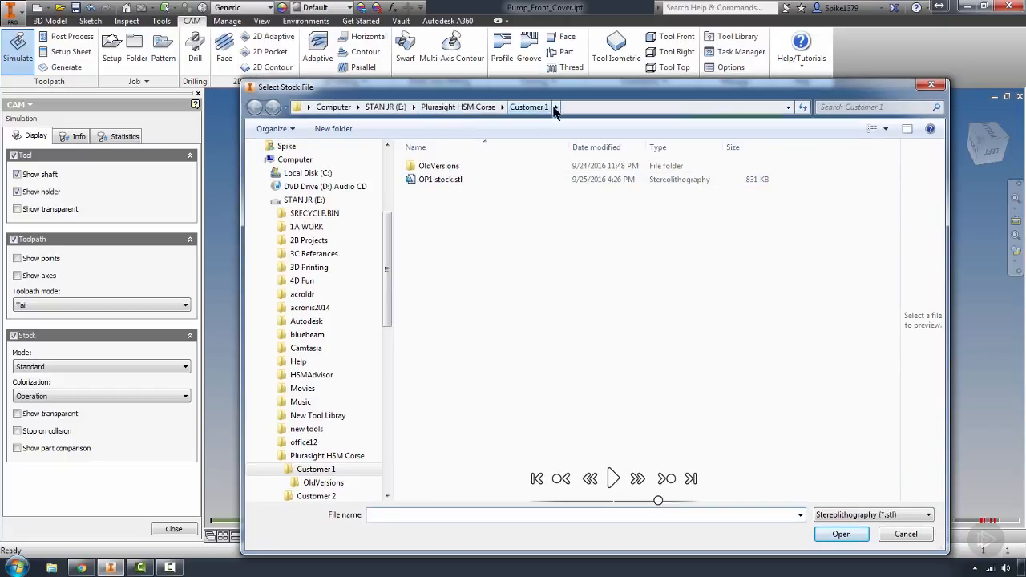
pyautogui.click(436, 182)
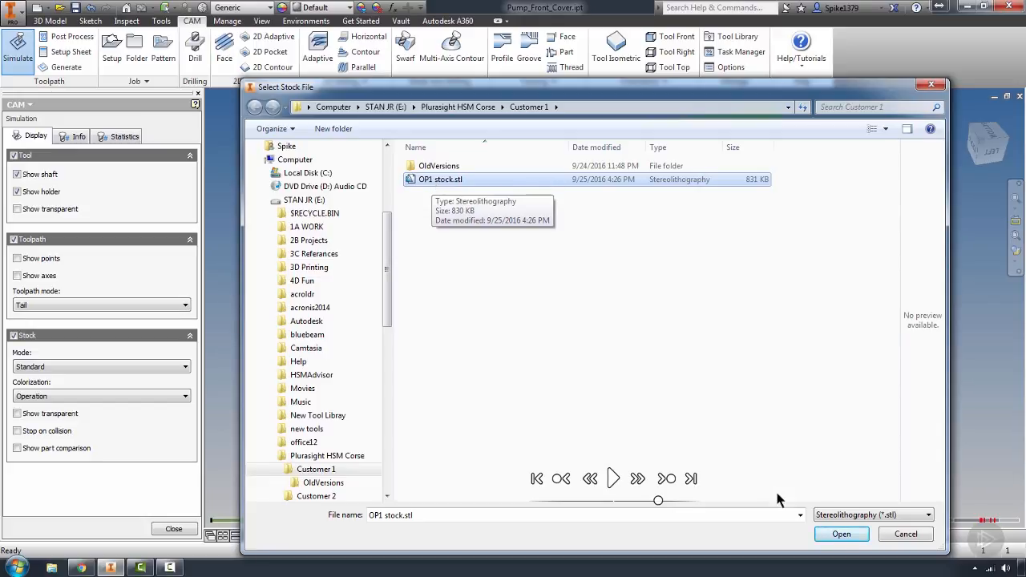
pyautogui.click(841, 533)
# Check the loaded stock's shape and play the Setup1 (2) simulation on it at maximum speed
pyautogui.keyDown('shift'); pyautogui.moveTo(767, 381); pyautogui.dragTo(722, 208, button='middle'); pyautogui.keyUp('shift')
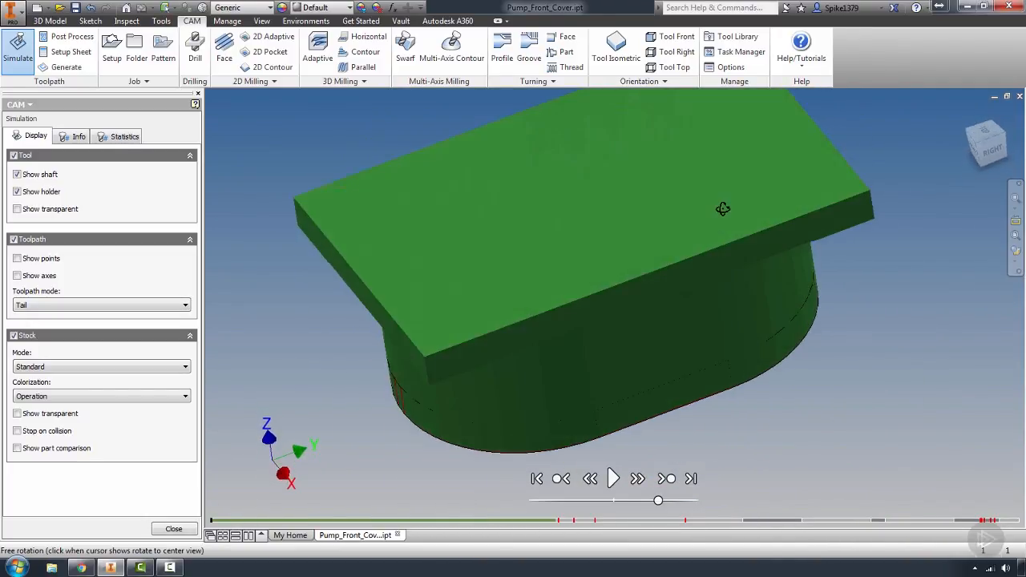
pyautogui.scroll(-5, 722, 208)
pyautogui.moveTo(562, 525)
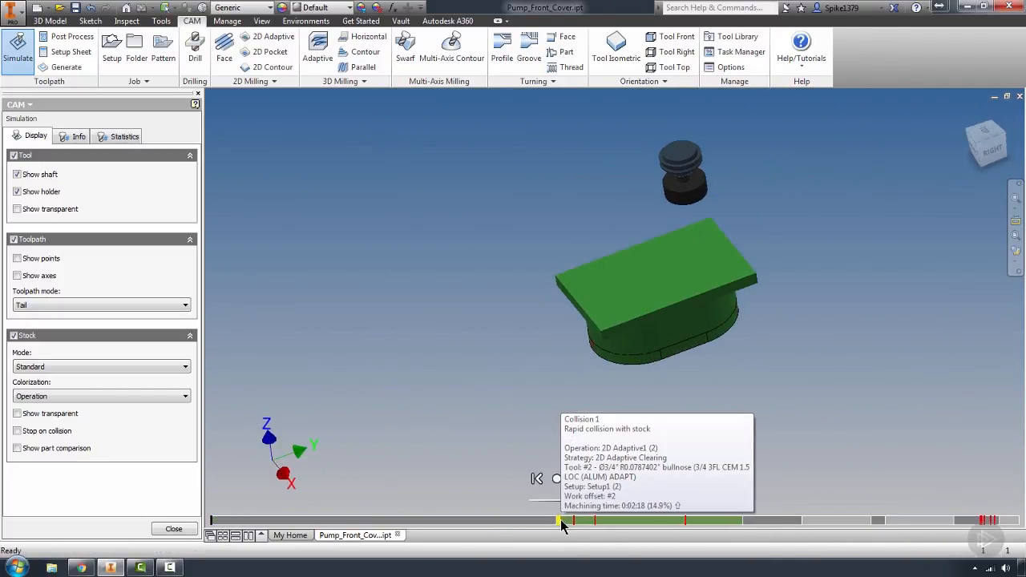
pyautogui.scroll(5, 633, 365)
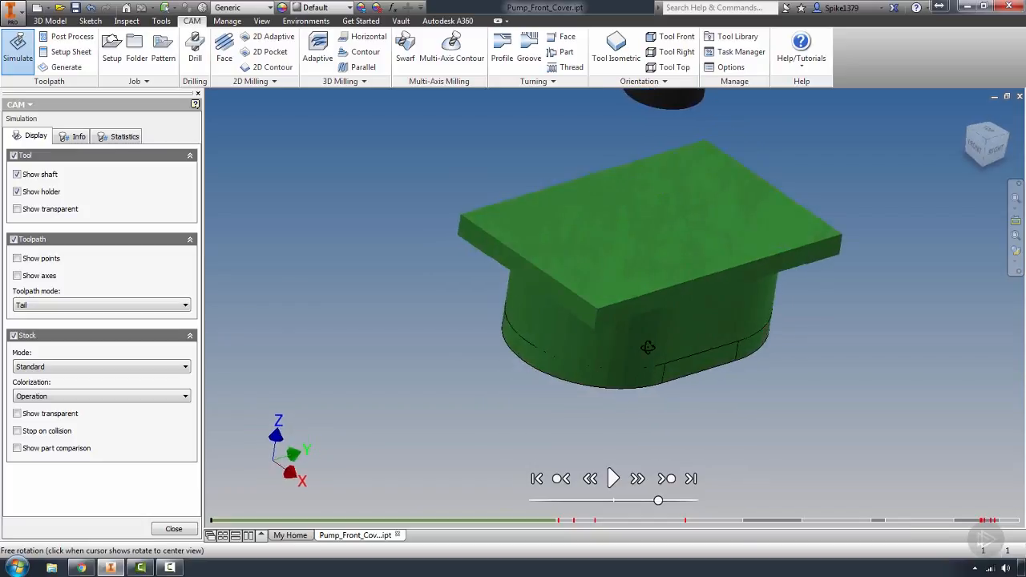
pyautogui.click(616, 477)
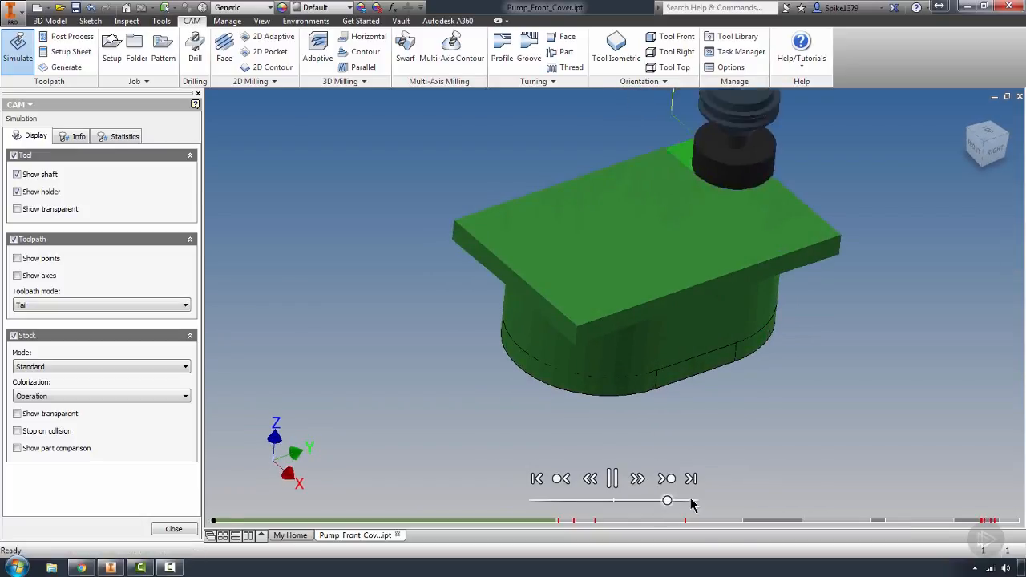
pyautogui.moveTo(660, 501); pyautogui.dragTo(717, 504)
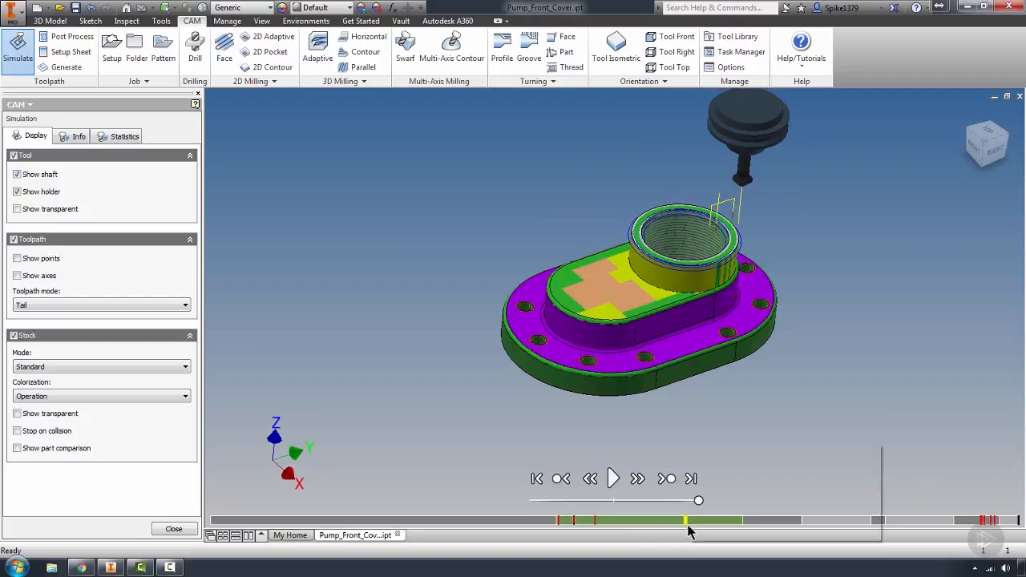
# Inspect the tool and stock at the third marked collision in the simulation, and play the simulation on to its end
pyautogui.click(595, 521)
pyautogui.moveTo(749, 387)
pyautogui.keyDown('shift'); pyautogui.mouseDown(button='middle')
pyautogui.moveTo(770, 419)
pyautogui.moveTo(724, 360)
pyautogui.moveTo(616, 365)
pyautogui.moveTo(673, 355)
pyautogui.mouseUp(button='middle'); pyautogui.keyUp('shift')
pyautogui.scroll(2, 666, 289)
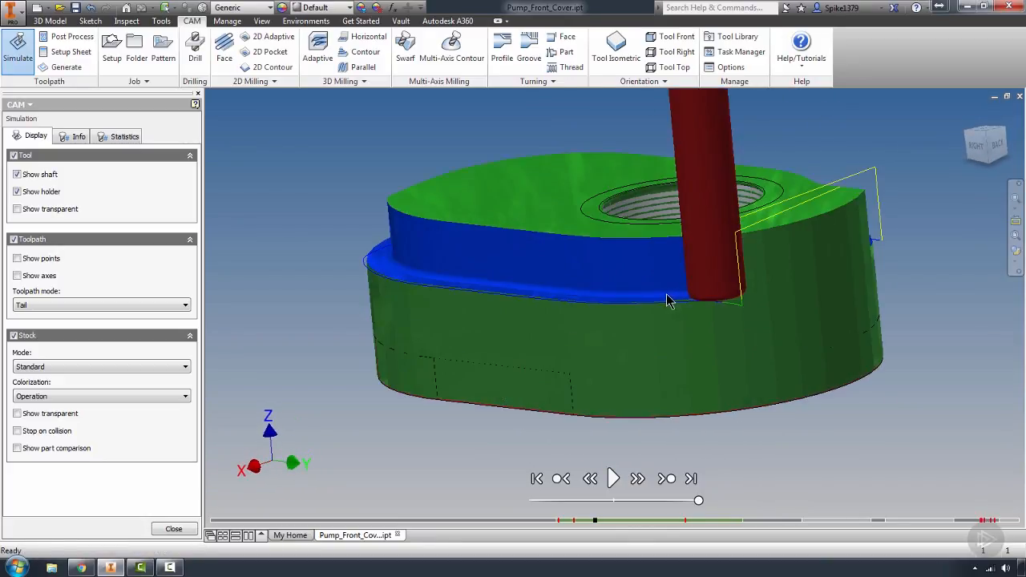
pyautogui.scroll(-4, 668, 307)
pyautogui.keyDown('shift'); pyautogui.moveTo(578, 322); pyautogui.dragTo(659, 288, button='middle'); pyautogui.keyUp('shift')
pyautogui.scroll(3, 727, 286)
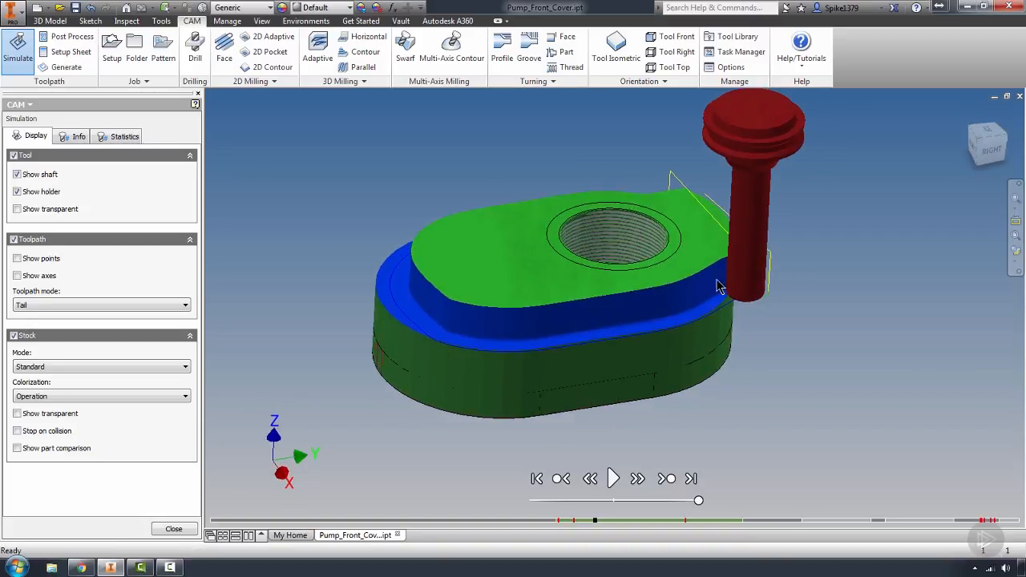
pyautogui.click(616, 479)
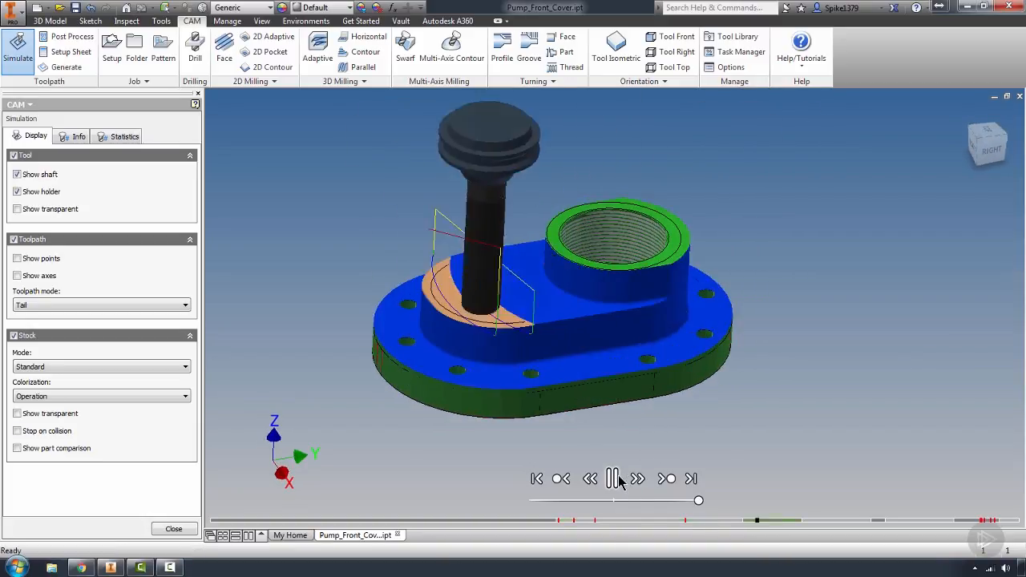
pyautogui.click(615, 479)
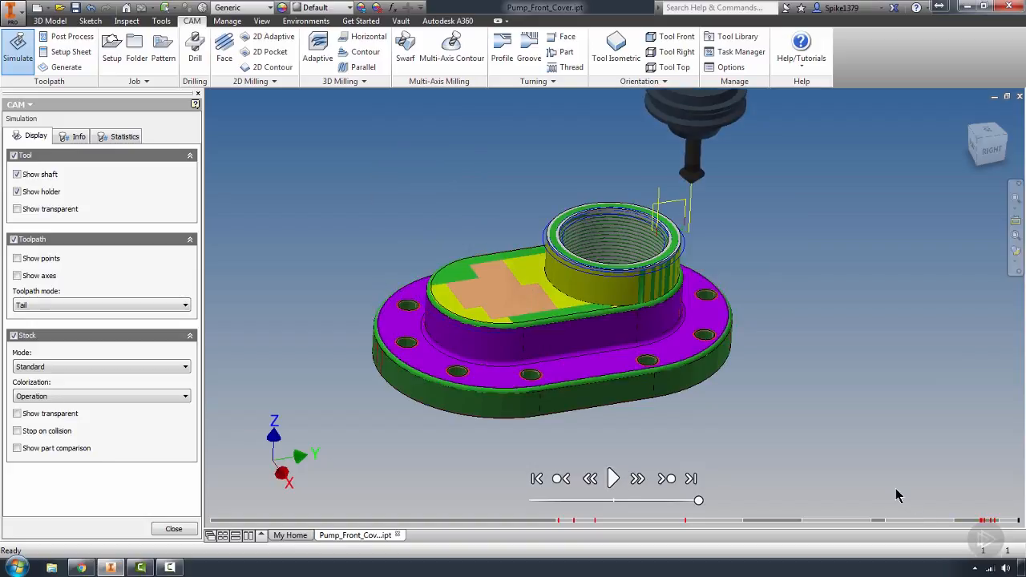
# Jump to Collision 7 in 2D Contour2 (3) and examine from several angles where the radius tool meets the flange edge
pyautogui.moveTo(983, 522)
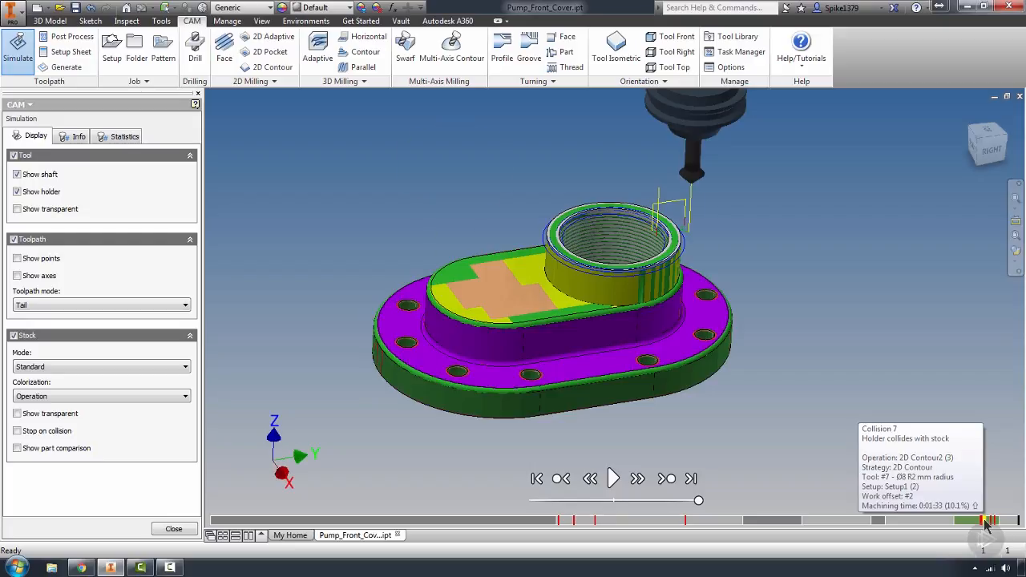
pyautogui.click(986, 522)
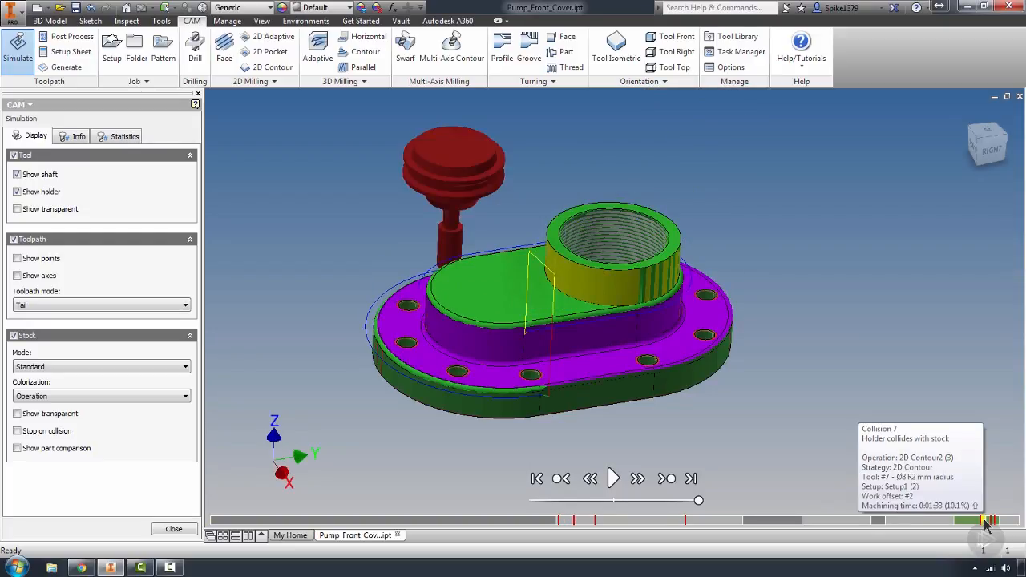
pyautogui.keyDown('shift'); pyautogui.moveTo(477, 280); pyautogui.dragTo(575, 298, button='middle'); pyautogui.keyUp('shift')
pyautogui.scroll(5, 513, 358)
pyautogui.keyDown('shift'); pyautogui.moveTo(513, 357); pyautogui.dragTo(481, 355, button='middle'); pyautogui.keyUp('shift')
pyautogui.scroll(-3, 386, 313)
pyautogui.moveTo(410, 336); pyautogui.dragTo(505, 362, button='middle')
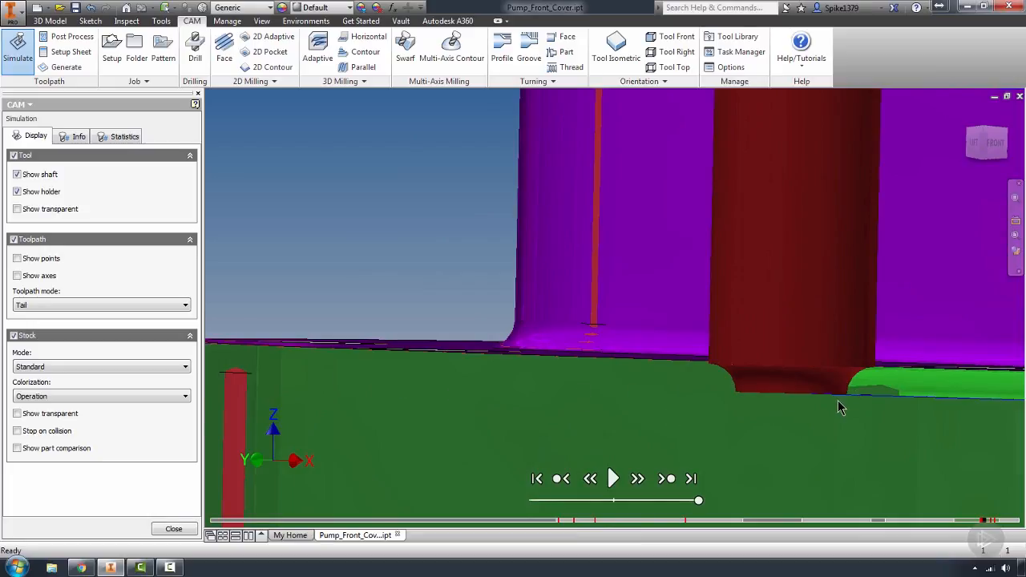
pyautogui.scroll(-5, 840, 410)
pyautogui.keyDown('shift'); pyautogui.moveTo(834, 405); pyautogui.dragTo(726, 398, button='middle'); pyautogui.keyUp('shift')
pyautogui.scroll(-5, 721, 400)
pyautogui.moveTo(637, 408); pyautogui.dragTo(618, 345, button='middle')
pyautogui.scroll(4, 624, 360)
pyautogui.scroll(3, 625, 360)
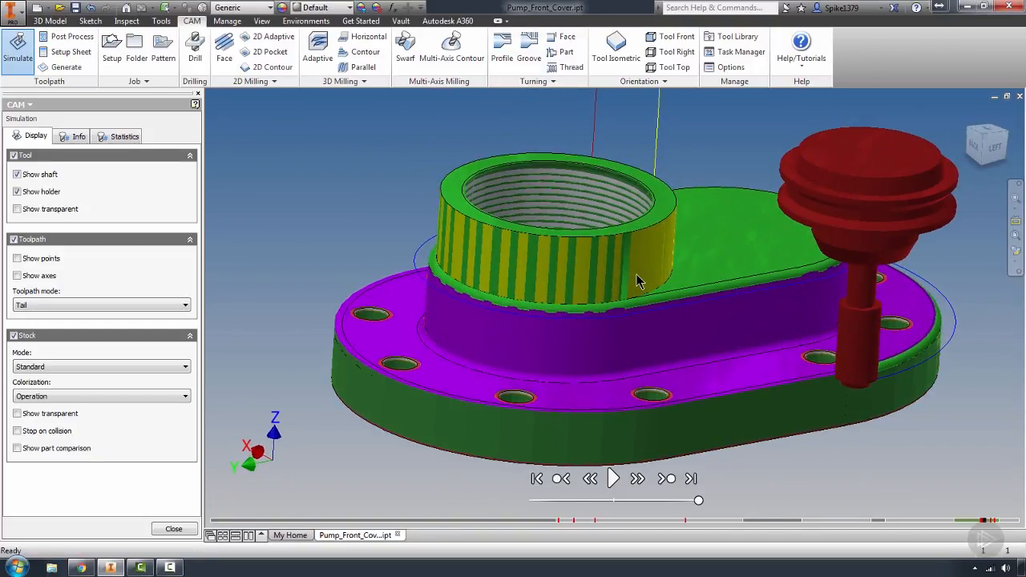
# Play the simulation to the end, examine the chamfers on the round boss's rim, and close the simulation
pyautogui.click(612, 480)
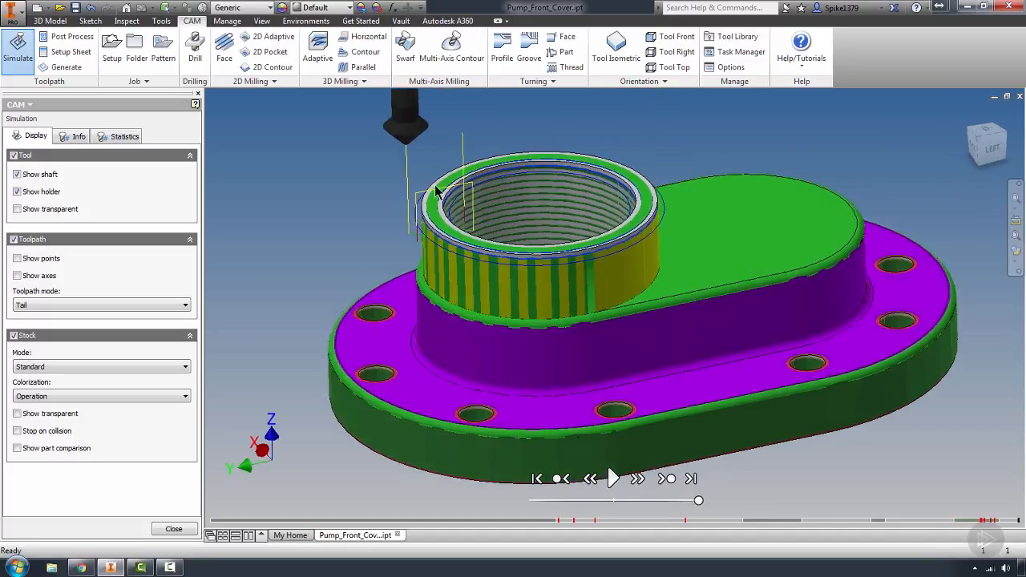
pyautogui.scroll(3, 434, 229)
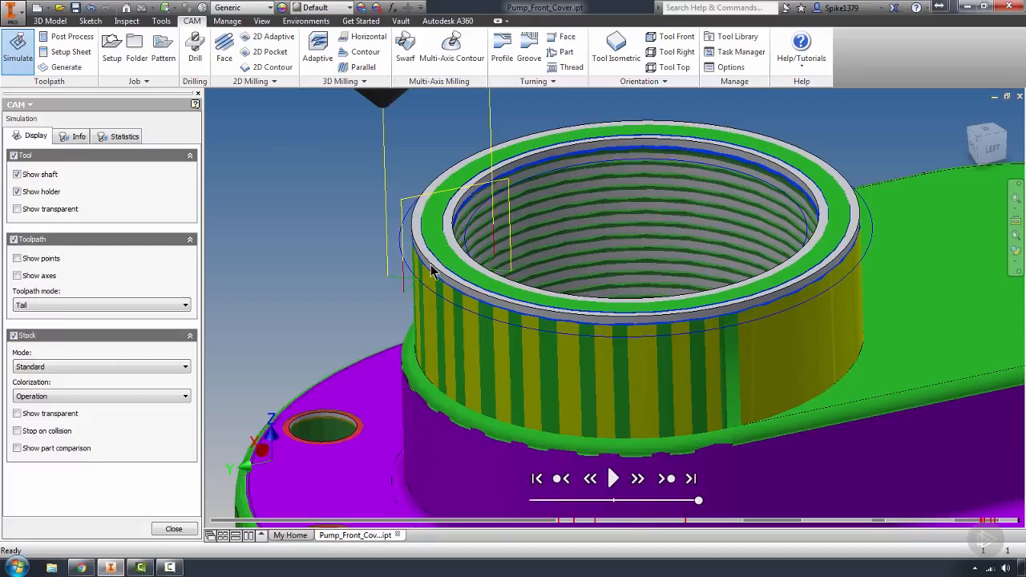
pyautogui.click(168, 530)
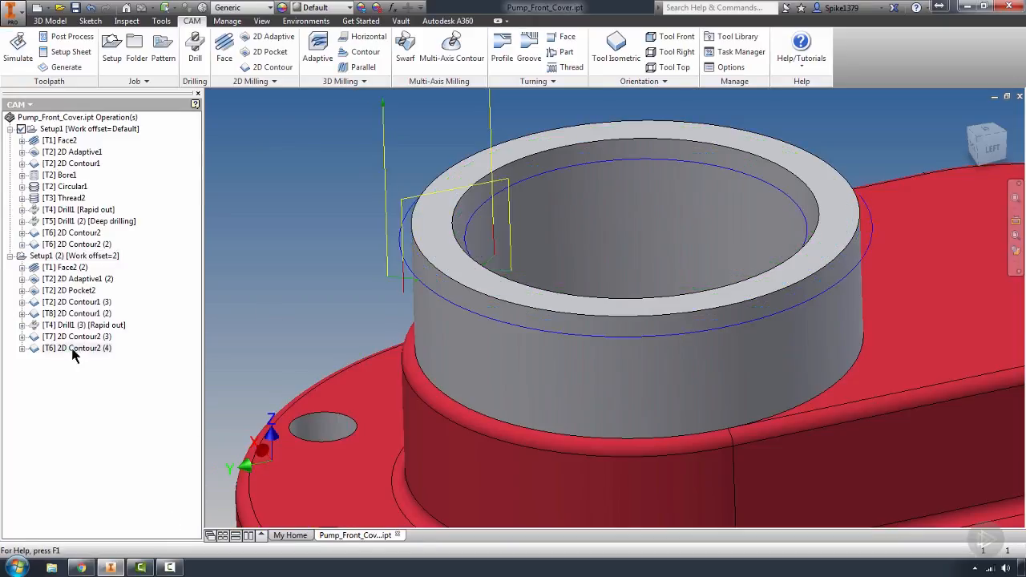
# Edit the 2D Contour2 (4) operation to change its chamfer width, and accept the operation
pyautogui.click(73, 348)
pyautogui.doubleClick(34, 345)
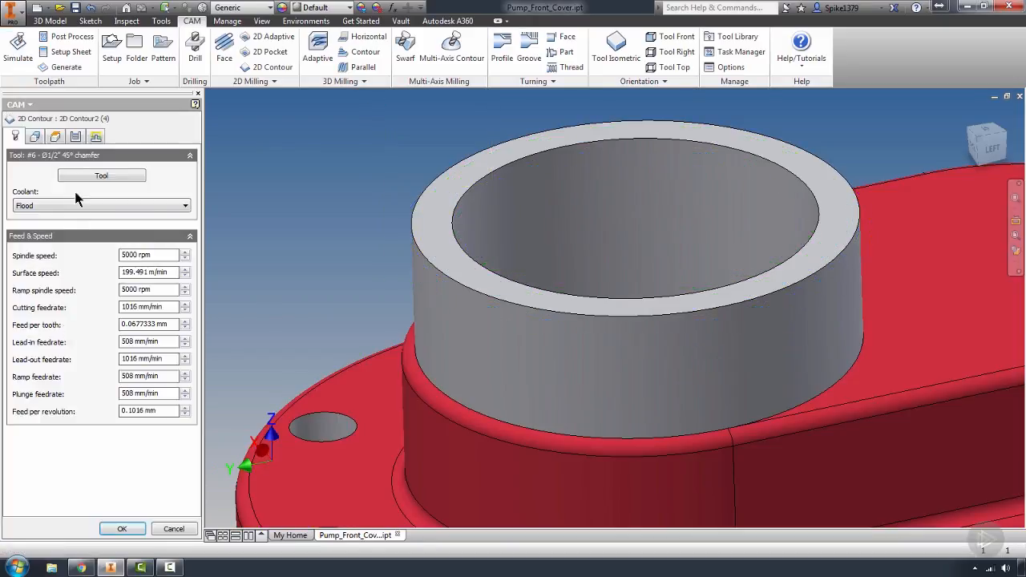
pyautogui.click(70, 137)
pyautogui.moveTo(190, 268); pyautogui.dragTo(195, 355)
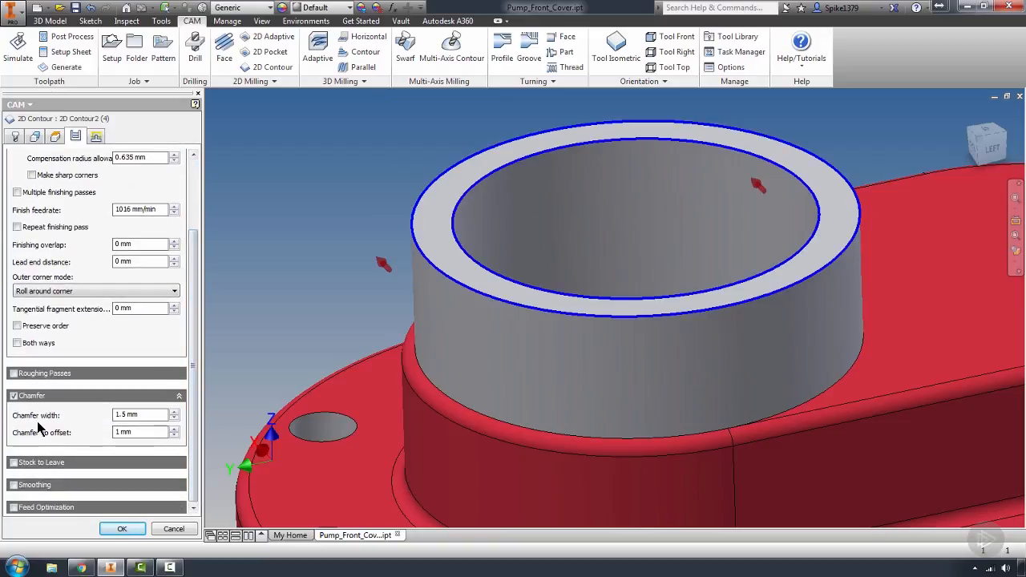
pyautogui.moveTo(116, 422)
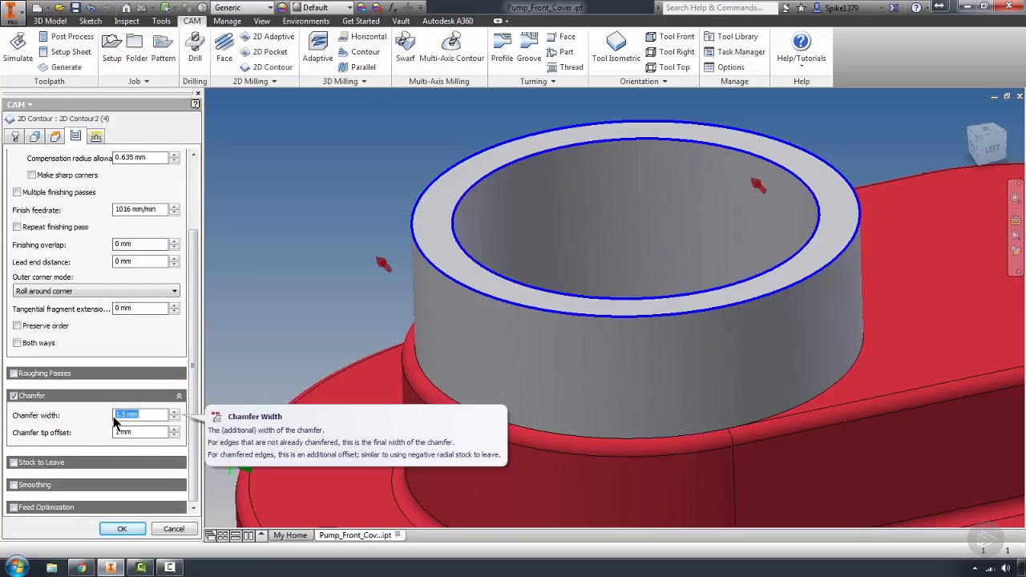
pyautogui.click(120, 531)
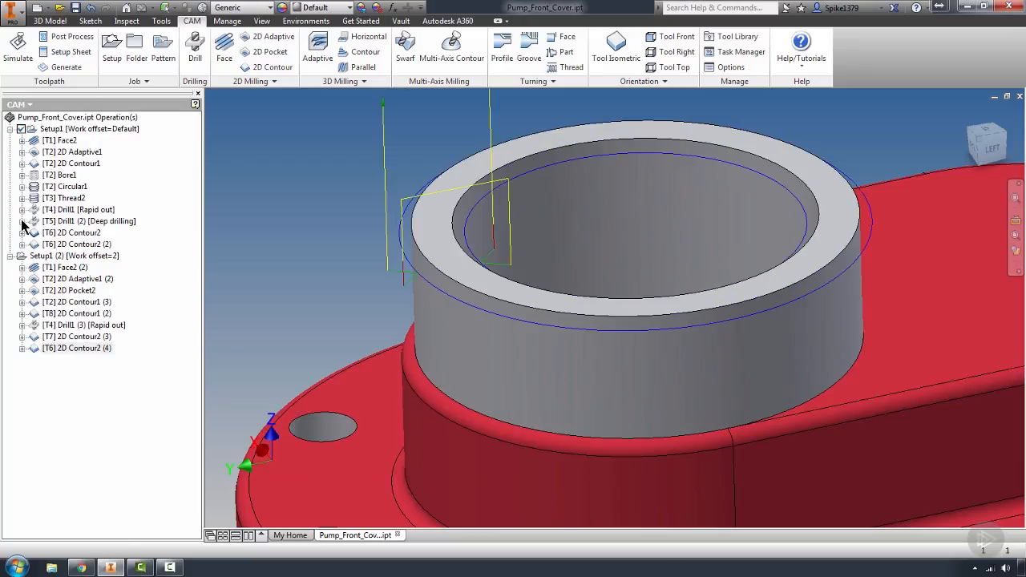
# Simulate the second setup, Setup1 (2), and load OP1 stock.stl as its starting stock
pyautogui.click(32, 256)
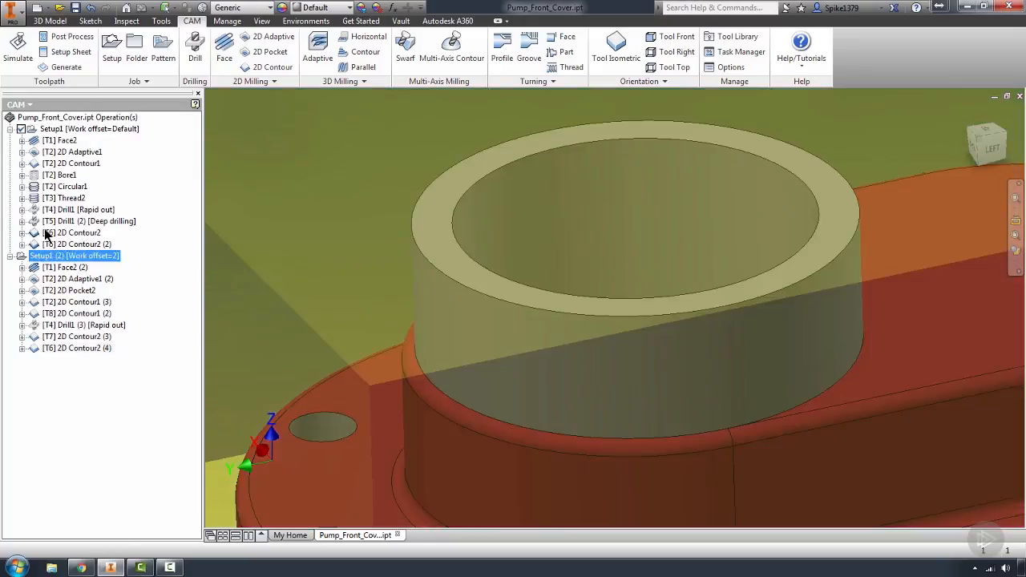
pyautogui.click(17, 50)
pyautogui.rightClick(932, 187)
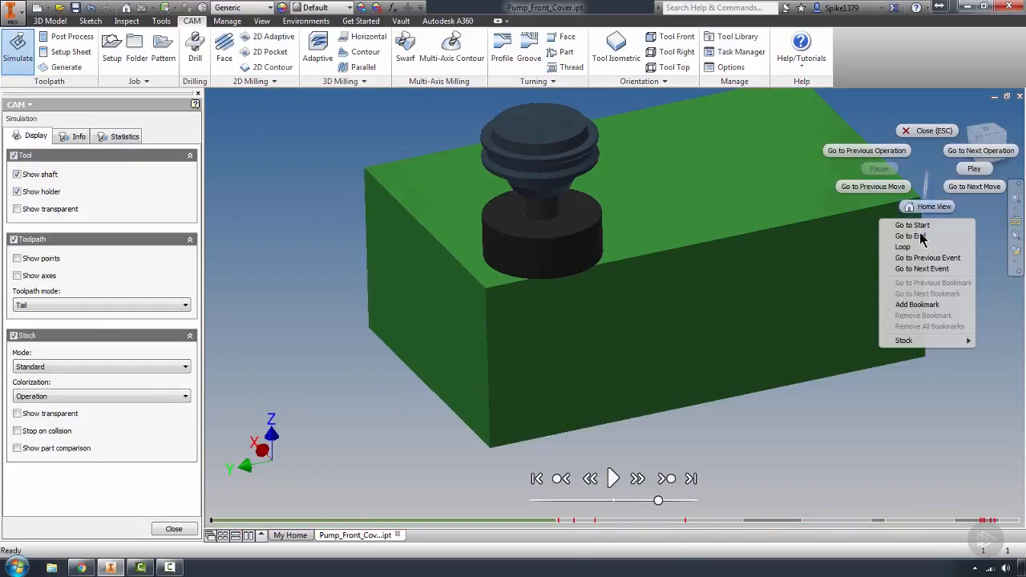
pyautogui.moveTo(922, 340)
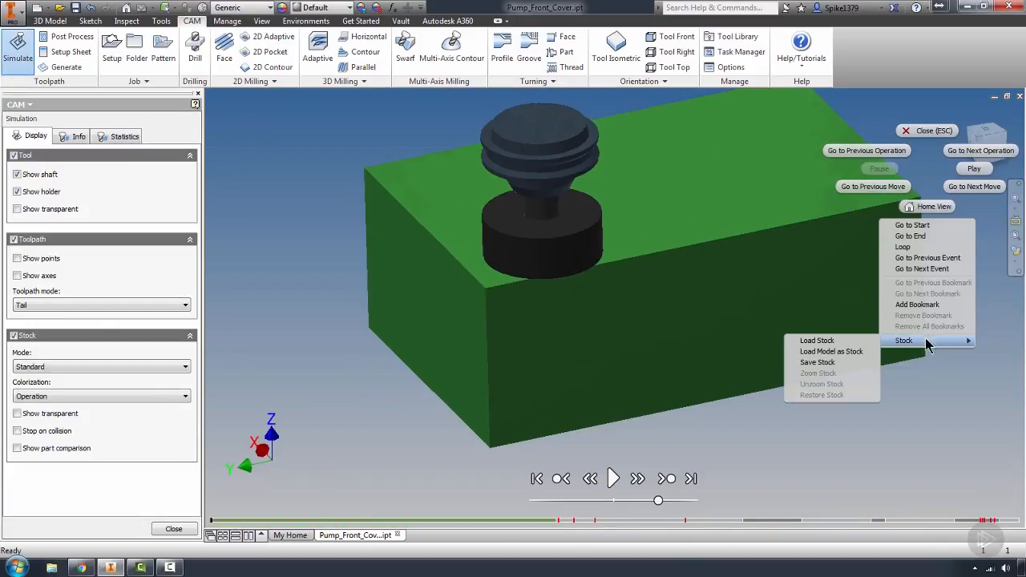
pyautogui.click(817, 340)
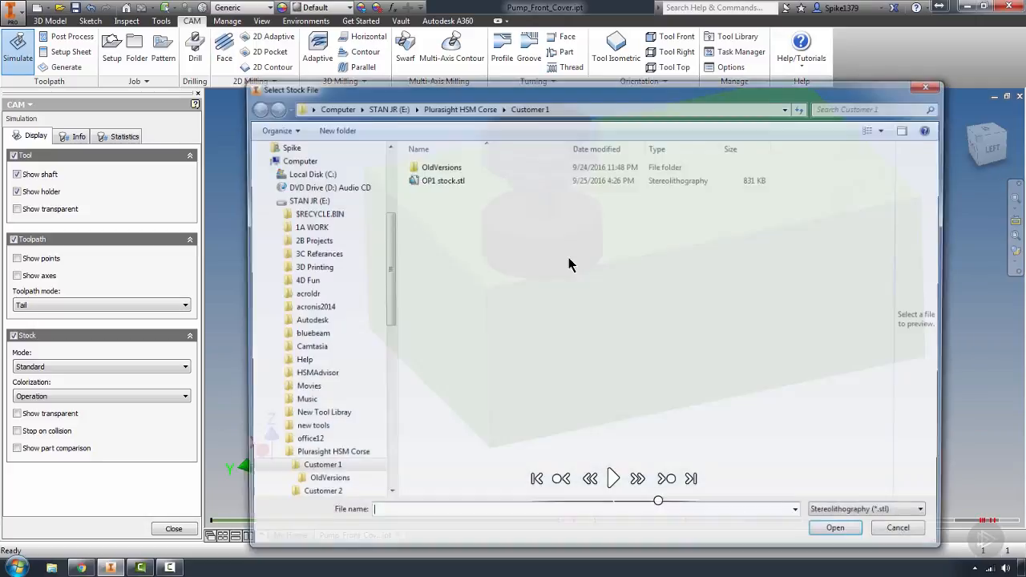
pyautogui.doubleClick(444, 179)
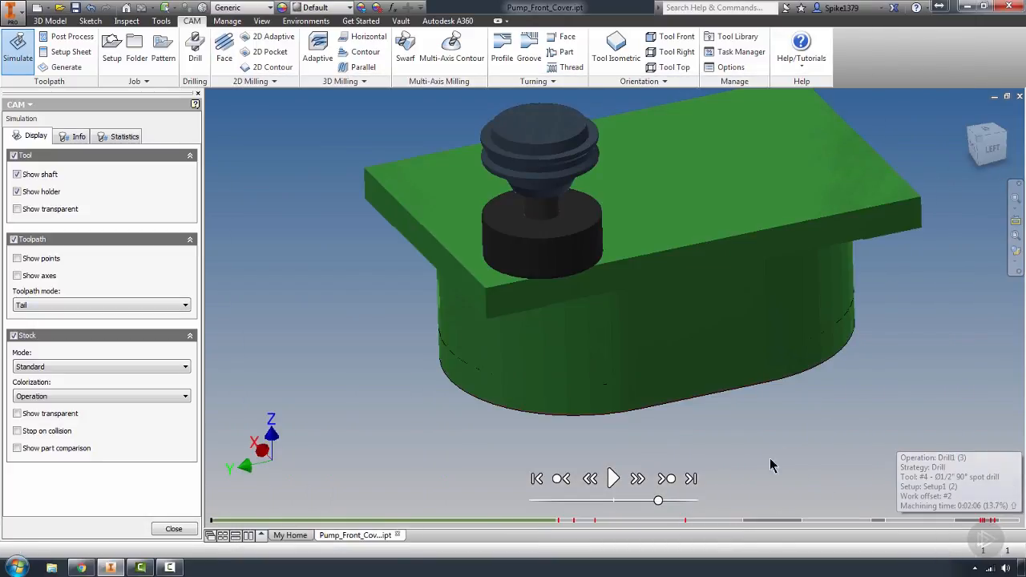
# Play the simulation to its end and examine the chamfers on the round boss's rim up close with the part's shaded faces hidden
pyautogui.click(611, 477)
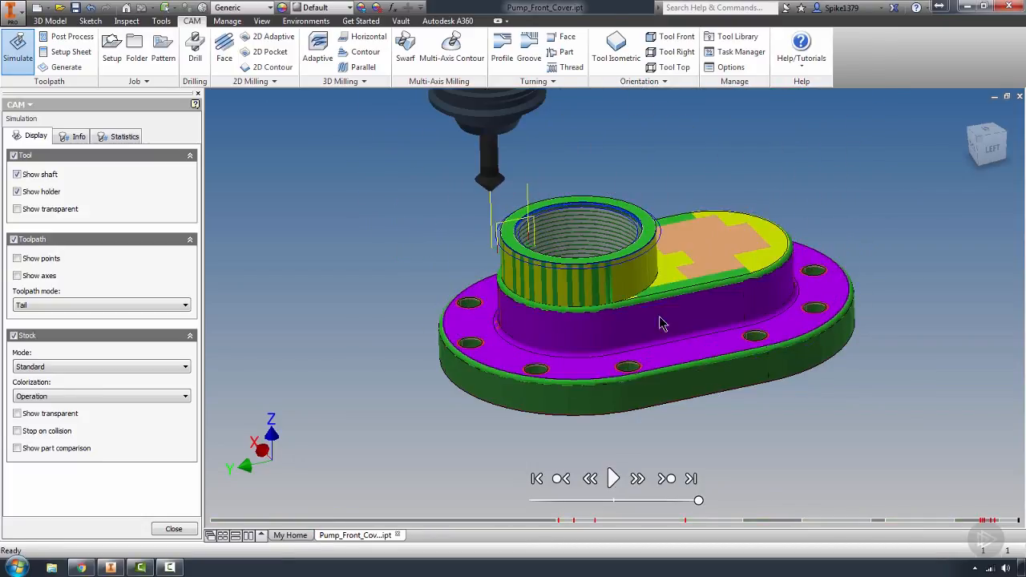
pyautogui.scroll(-6, 642, 218)
pyautogui.moveTo(643, 219); pyautogui.dragTo(655, 236, button='middle')
pyautogui.scroll(3, 656, 245)
pyautogui.scroll(-3, 690, 239)
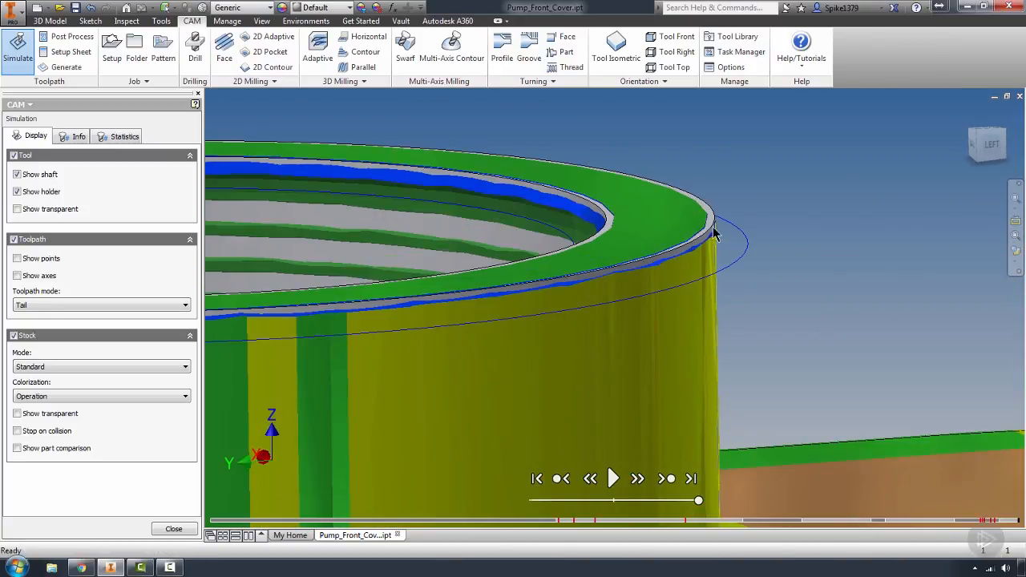
pyautogui.click(1016, 268)
pyautogui.click(908, 327)
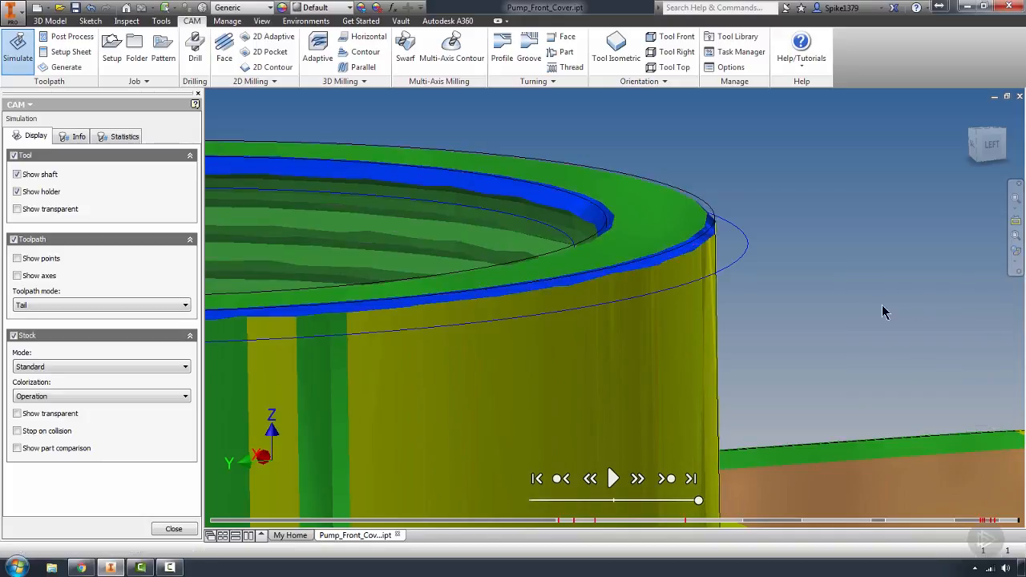